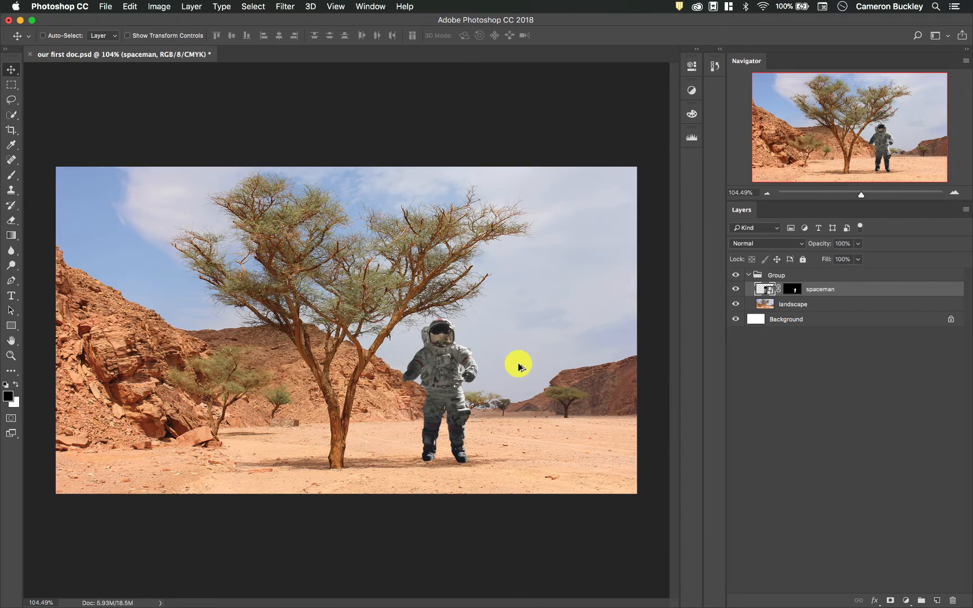
- Demonstrate the spaceman layer's opacity by lowering it to 50% and 0%, and restore it to 100%
scroll(519, 363, up, 5)
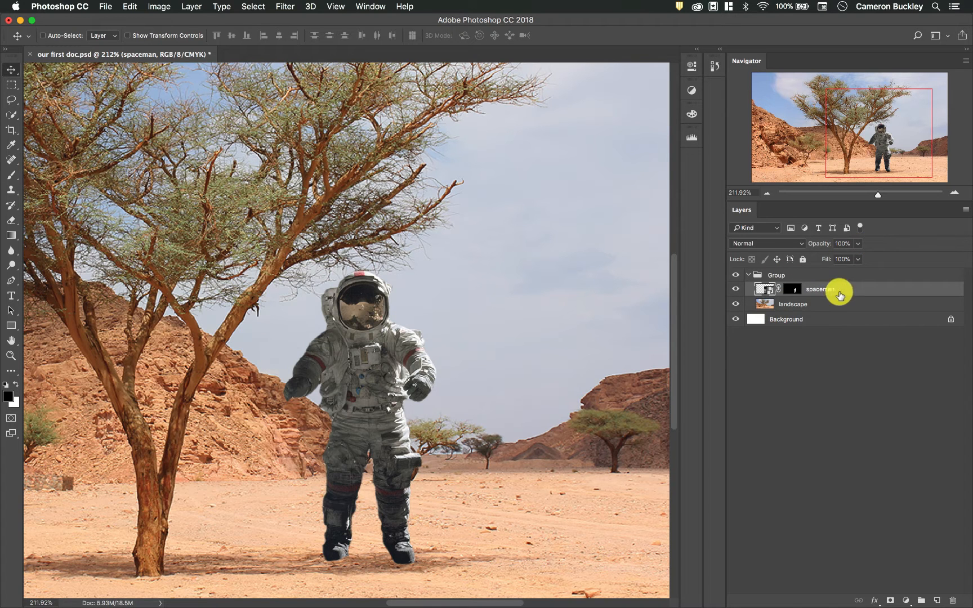
click(859, 244)
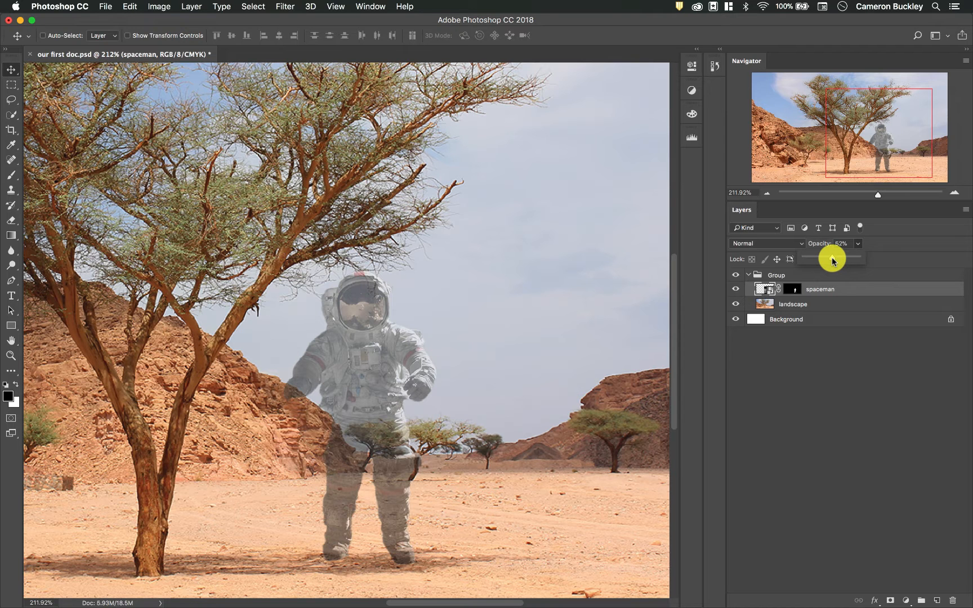
drag(831, 261, 828, 261)
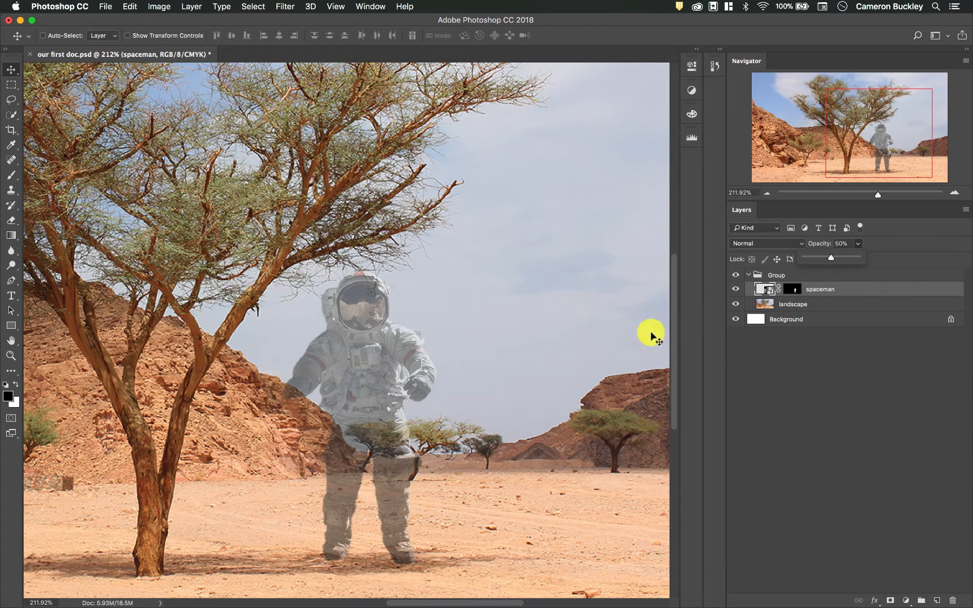
drag(829, 260, 771, 256)
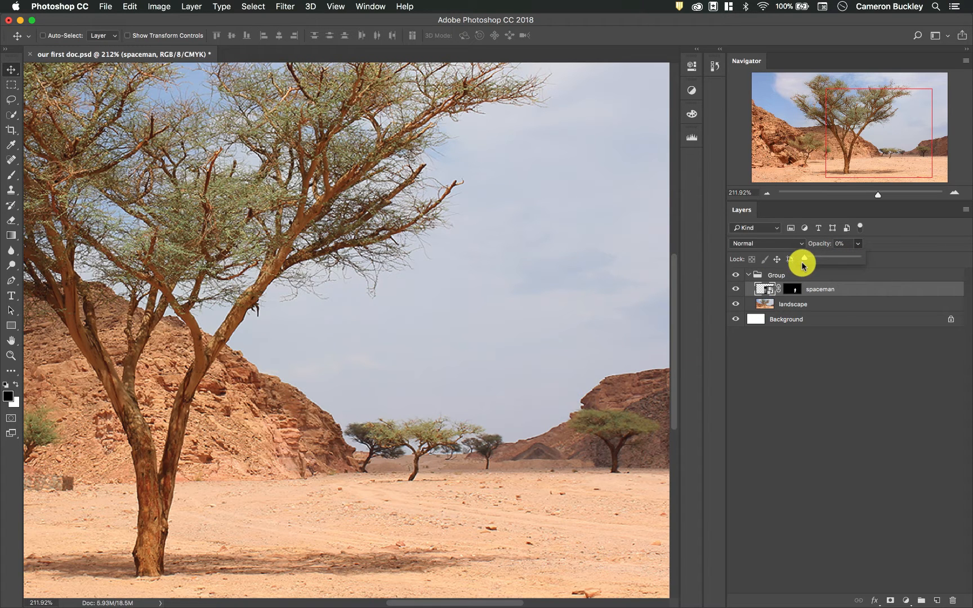
drag(805, 262, 876, 258)
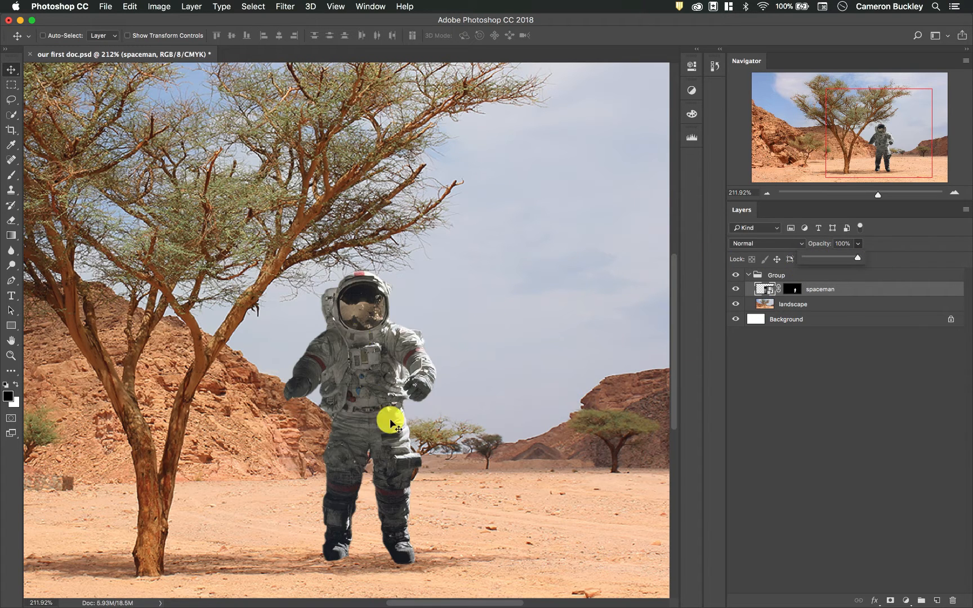
click(857, 243)
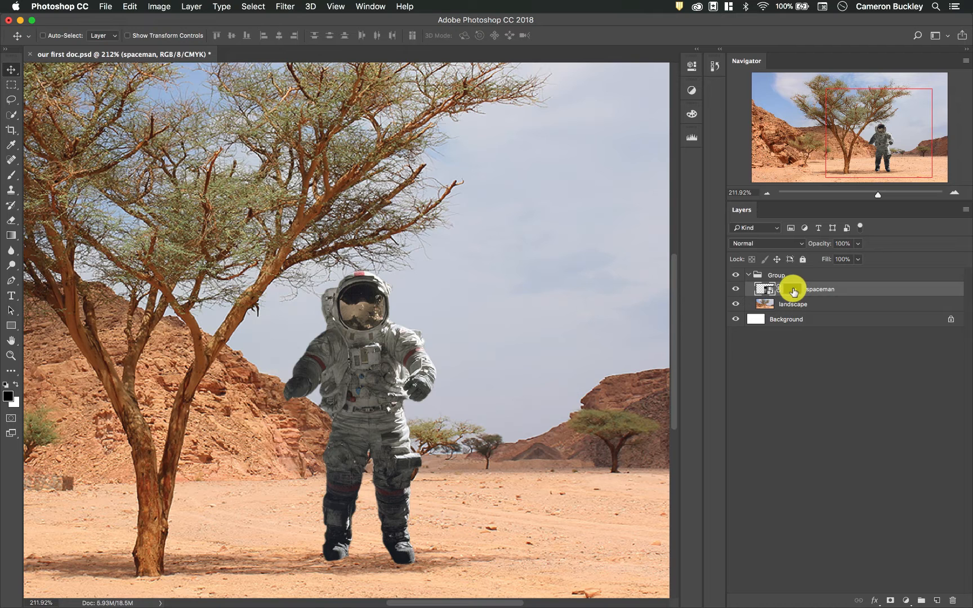
- Display the spaceman layer mask on its own and brush a dark gray patch beside the figure's right-hand shoulder
alt+click(794, 289)
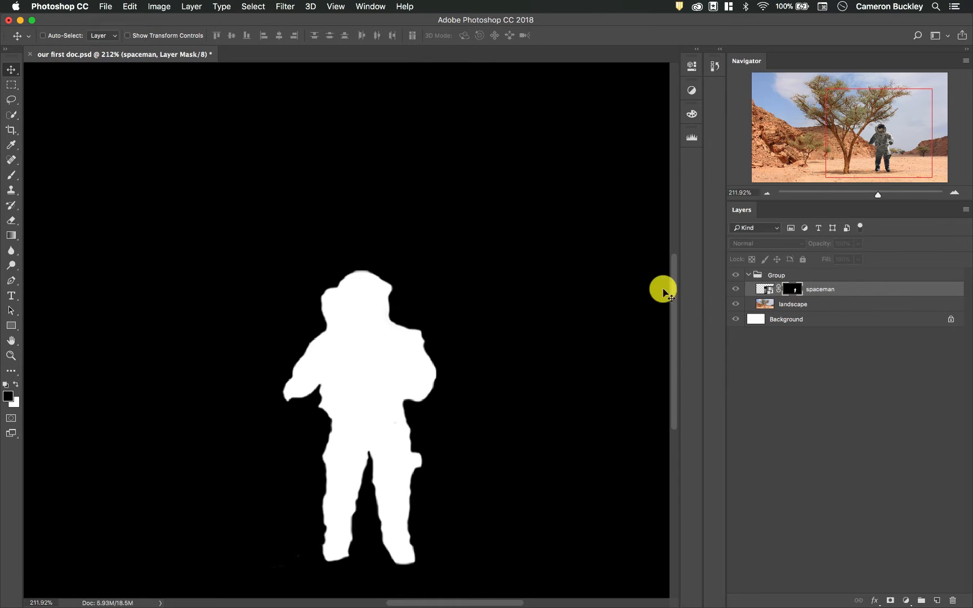
scroll(450, 352, down, 3)
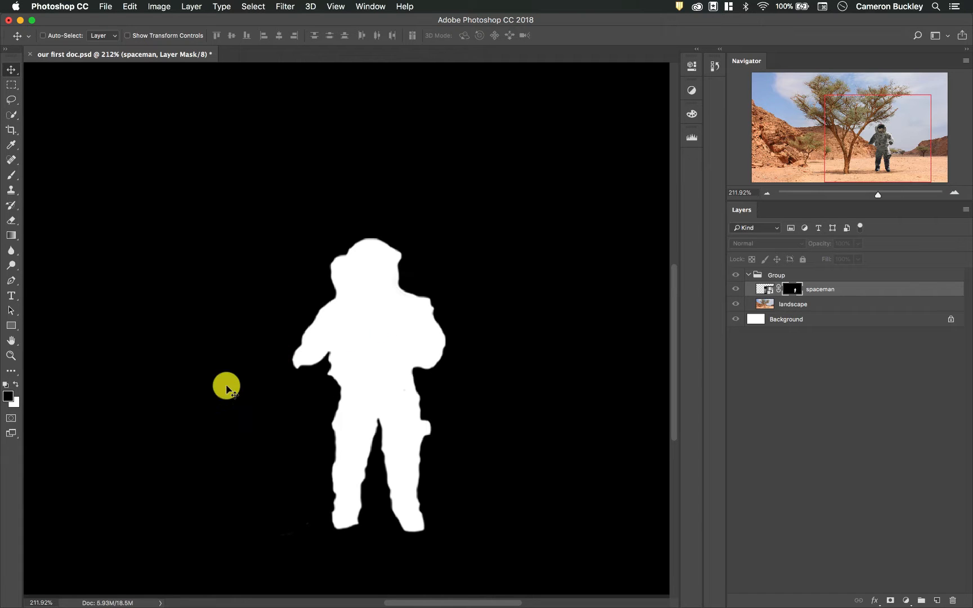
click(8, 396)
drag(360, 328, 333, 295)
click(598, 205)
key(v)
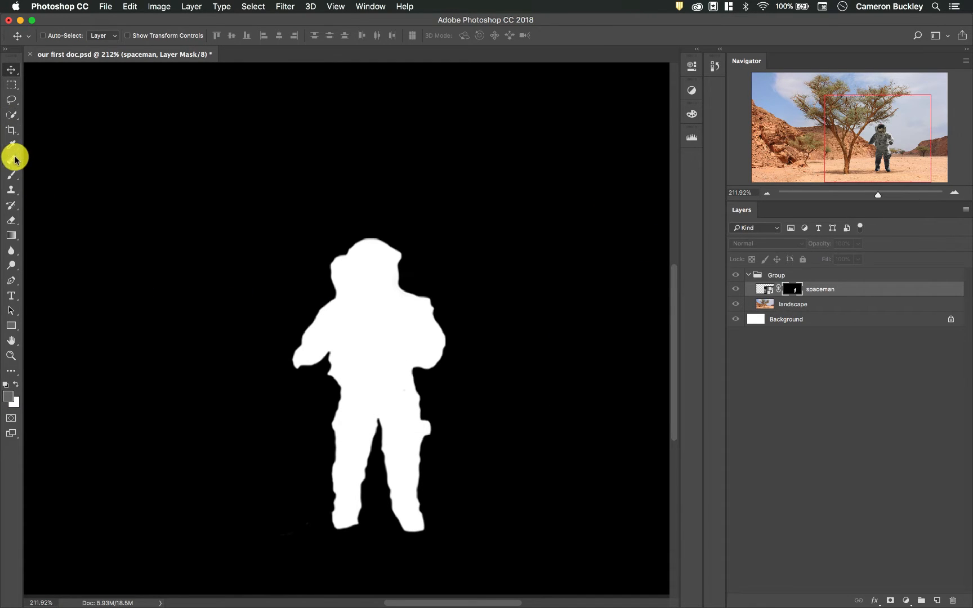
click(11, 176)
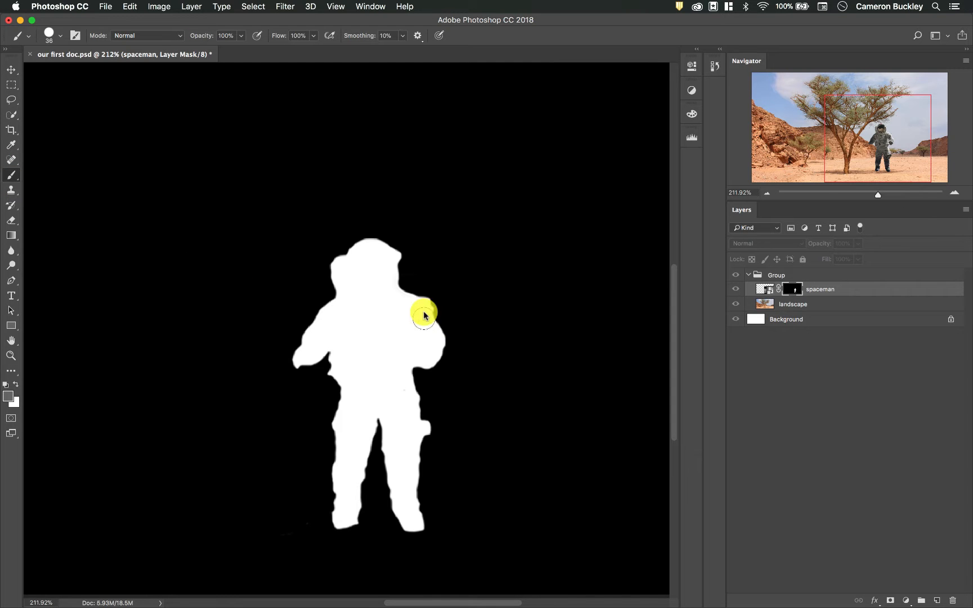
mouse_move(439, 293)
mouse_down()
mouse_move(455, 340)
mouse_move(444, 290)
mouse_move(470, 346)
mouse_move(463, 303)
mouse_move(482, 342)
mouse_move(466, 281)
mouse_move(492, 343)
mouse_move(487, 295)
mouse_move(490, 285)
mouse_move(505, 302)
mouse_move(500, 275)
mouse_up()
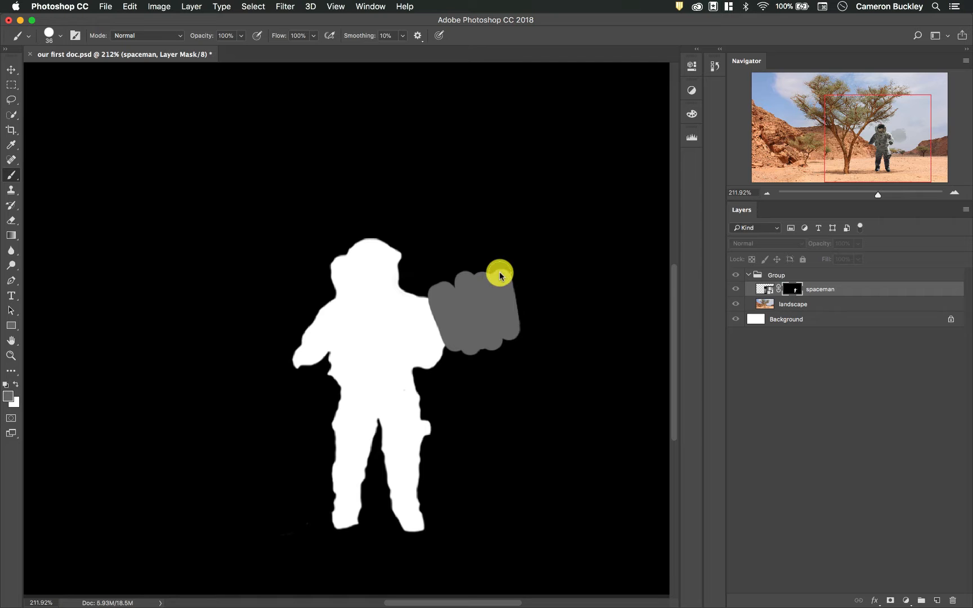
- Return to the composite image and move the masked spaceman a short distance left, closer to the tree
click(765, 289)
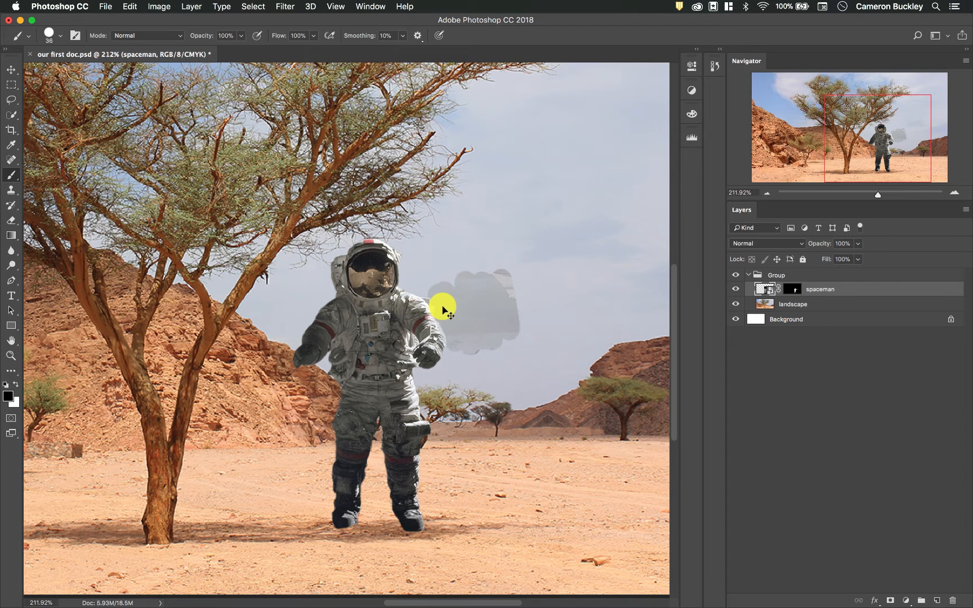
key(v)
drag(386, 317, 347, 317)
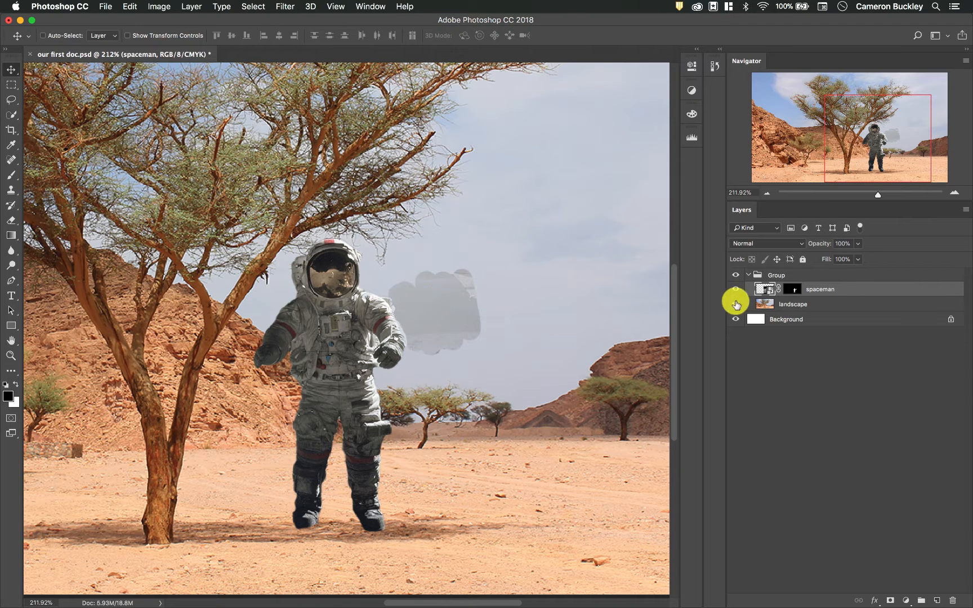
- Paint dark gray across the spaceman's head and its surroundings in the isolated layer mask, and return to the composite image
alt+click(795, 290)
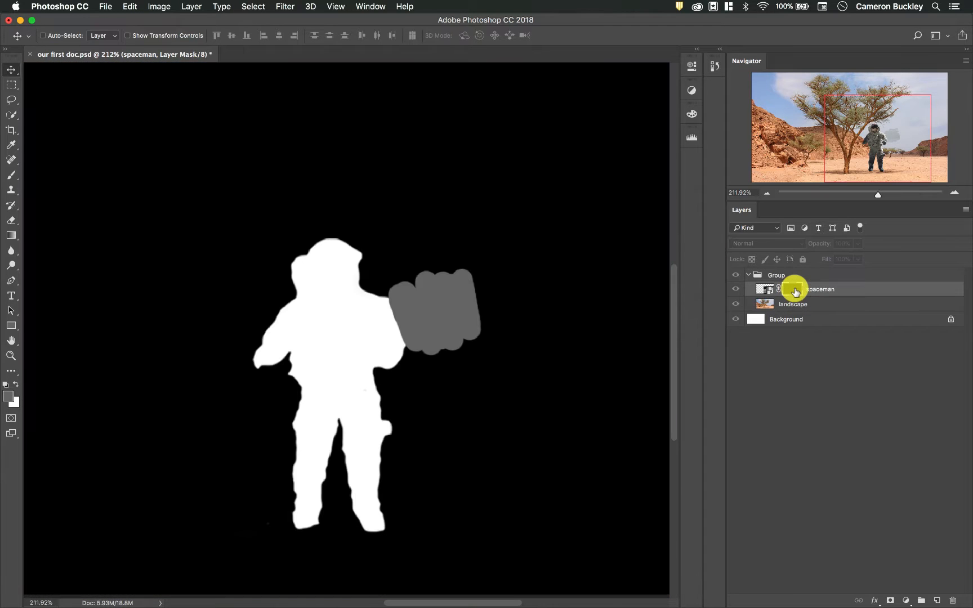
click(11, 176)
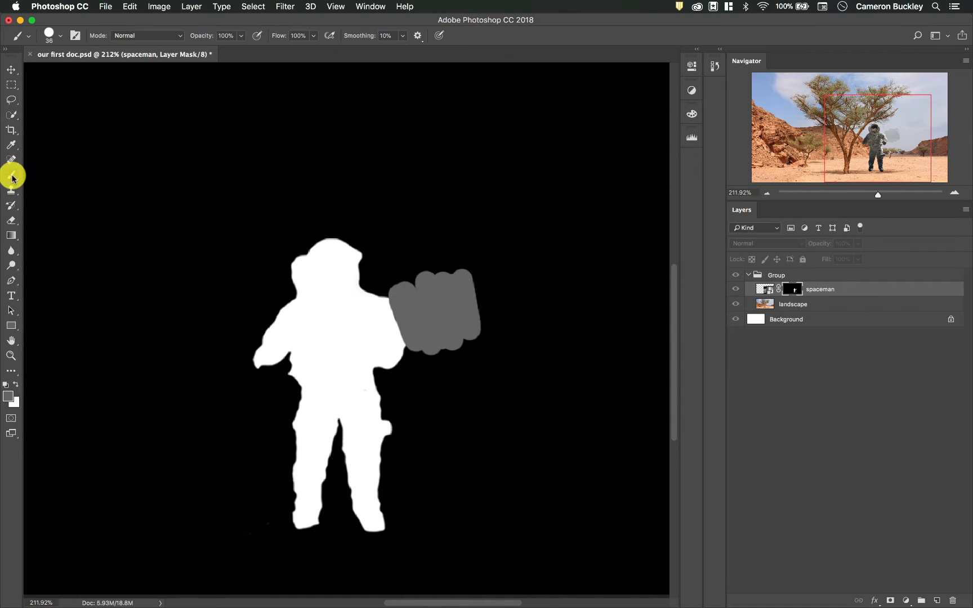
mouse_move(418, 267)
mouse_down()
mouse_move(401, 286)
mouse_move(379, 287)
mouse_move(382, 274)
mouse_move(318, 295)
mouse_move(363, 234)
mouse_move(272, 278)
mouse_move(315, 245)
mouse_move(370, 247)
mouse_move(289, 277)
mouse_move(364, 286)
mouse_move(338, 300)
mouse_move(406, 275)
mouse_up()
mouse_move(294, 277)
mouse_down()
mouse_move(382, 271)
mouse_move(437, 289)
mouse_move(468, 326)
mouse_up()
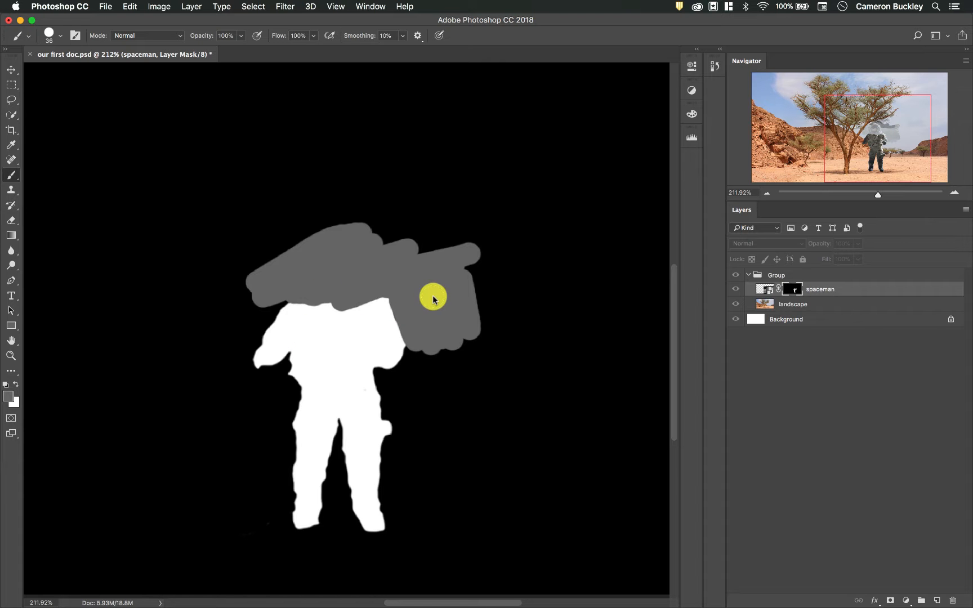
click(767, 288)
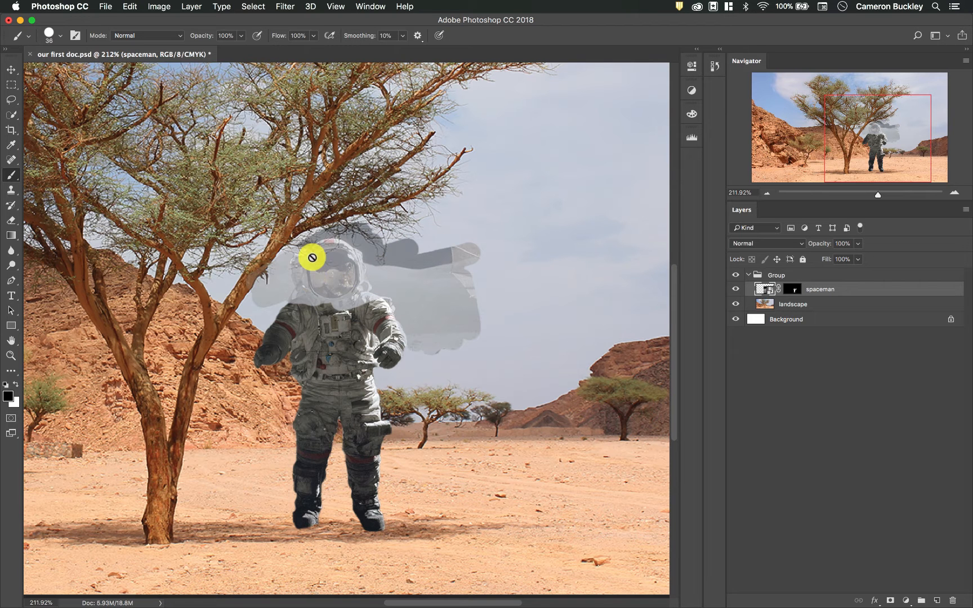
- Set the foreground color to light gray #d1d1d1, paint over the head area of the spaceman mask, and show the composite image
alt+click(794, 289)
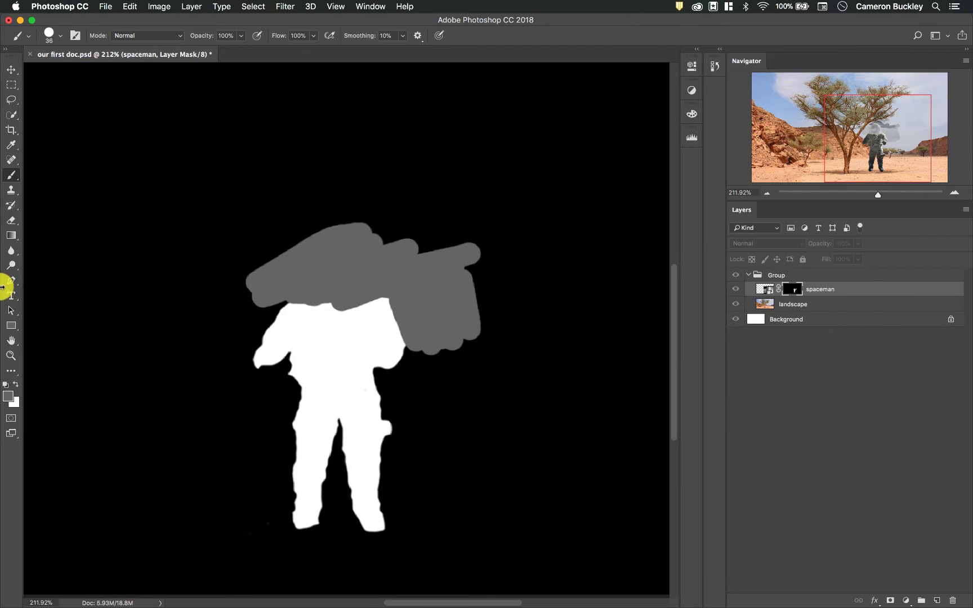
click(11, 397)
drag(347, 261, 331, 238)
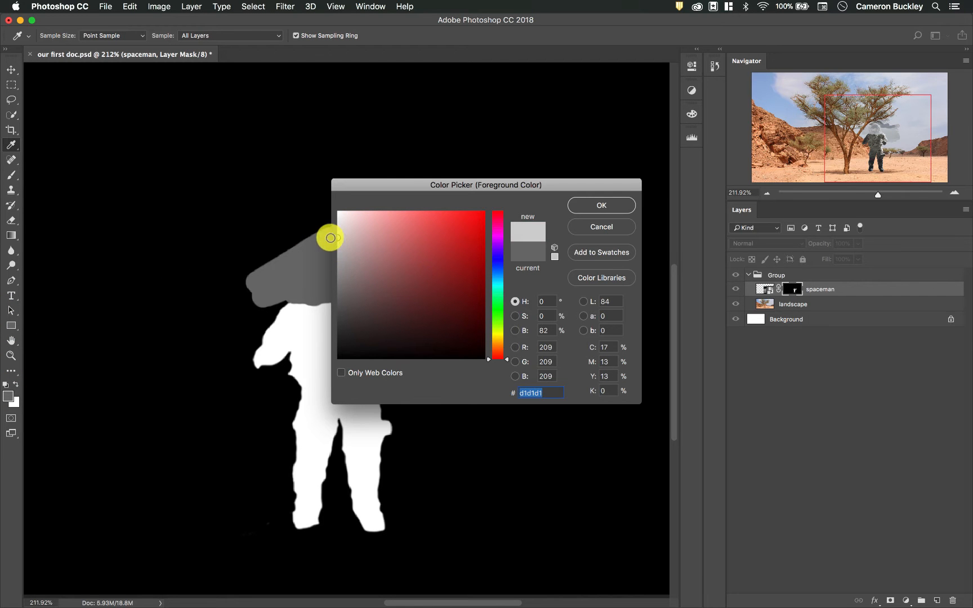
click(568, 207)
mouse_move(400, 275)
mouse_down()
mouse_move(408, 254)
mouse_move(320, 297)
mouse_move(361, 263)
mouse_move(306, 269)
mouse_move(305, 231)
mouse_move(416, 235)
mouse_move(441, 253)
mouse_up()
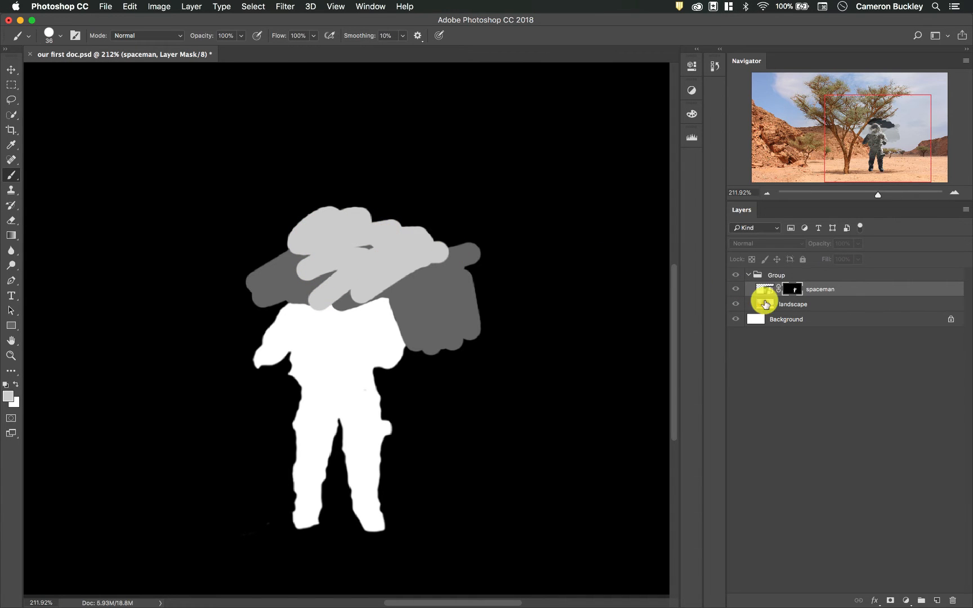
click(764, 289)
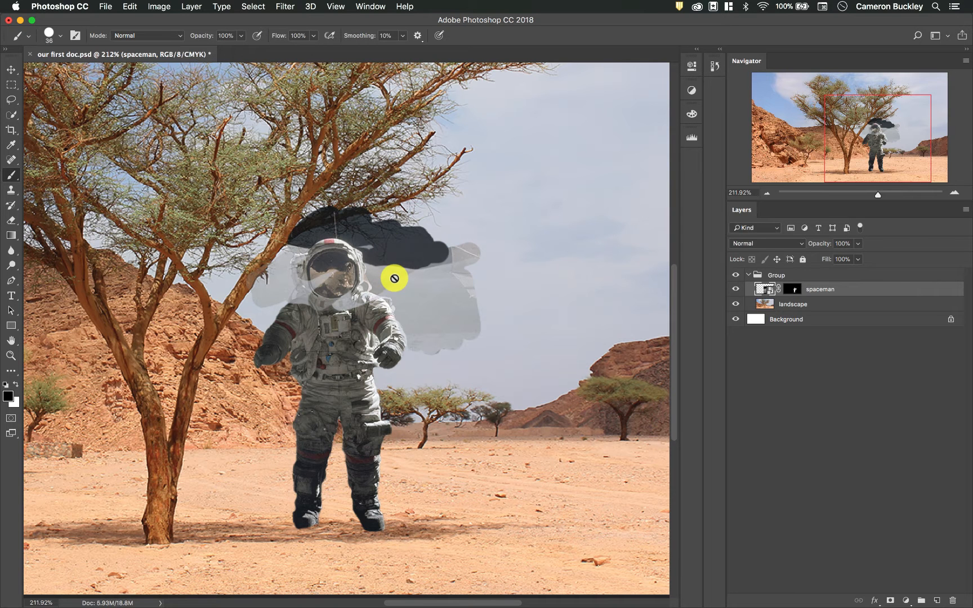
- Fill the spaceman layer mask with a black-to-white linear gradient running left to right, and return to the composite image
click(794, 289)
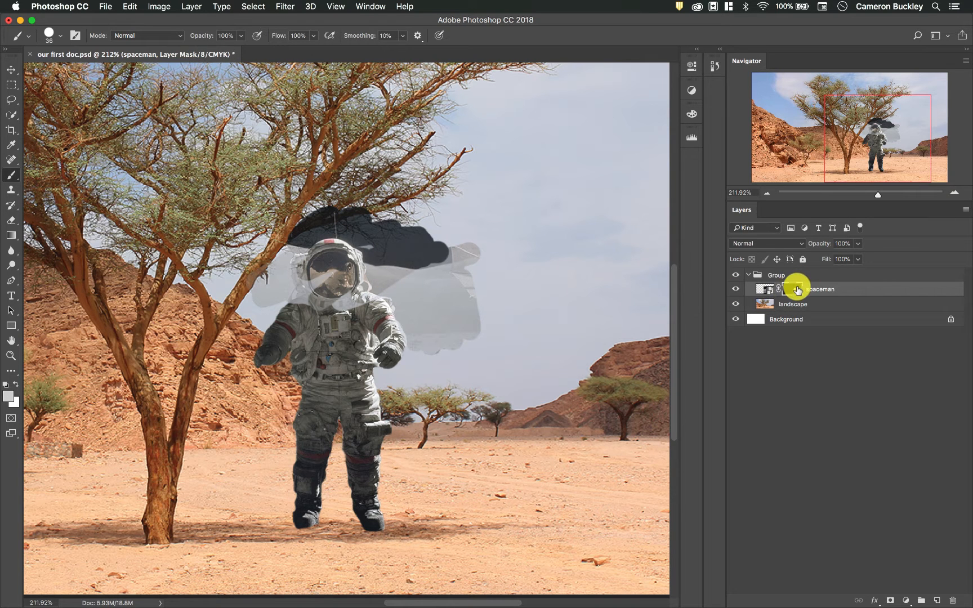
right_click(794, 292)
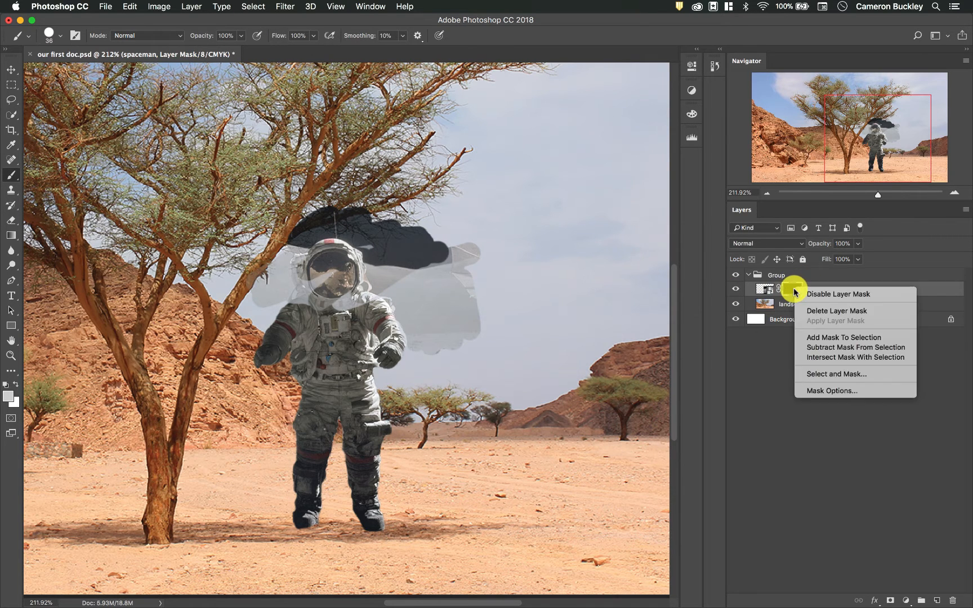
click(786, 291)
alt+click(787, 291)
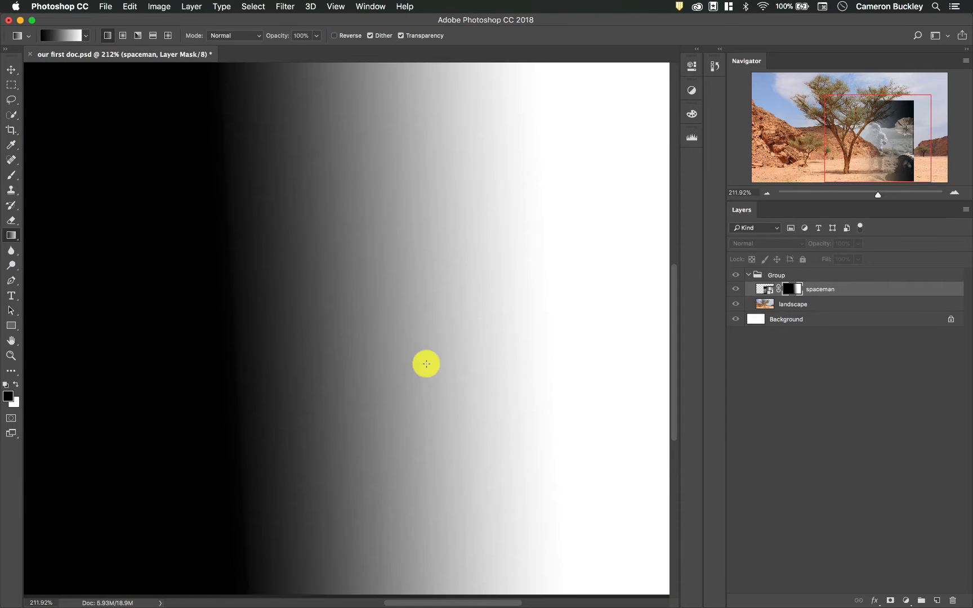
click(764, 287)
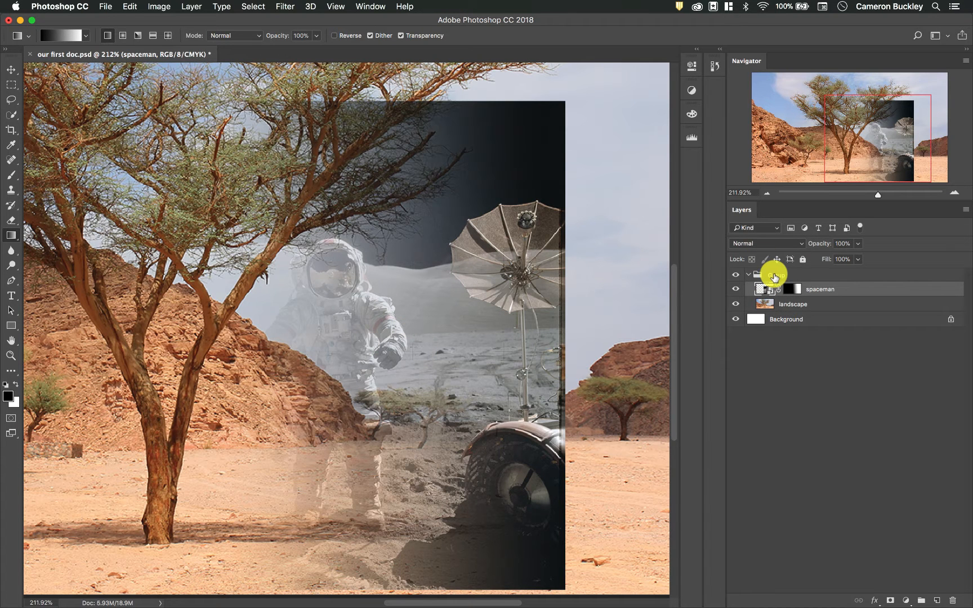
- Compare the isolated gradient mask with its fading effect on the spaceman layer, and check the layer's opacity control
click(793, 289)
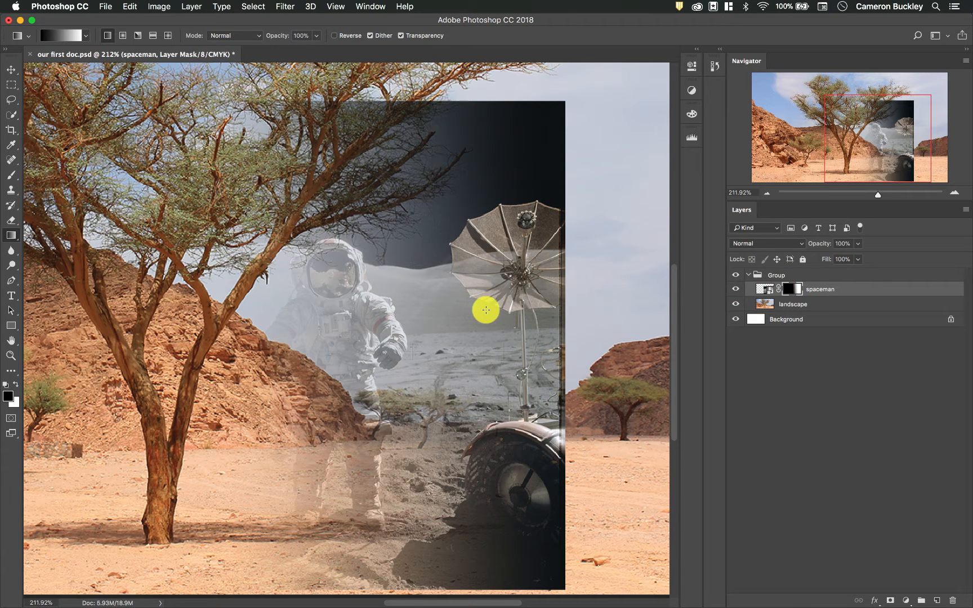
alt+click(797, 290)
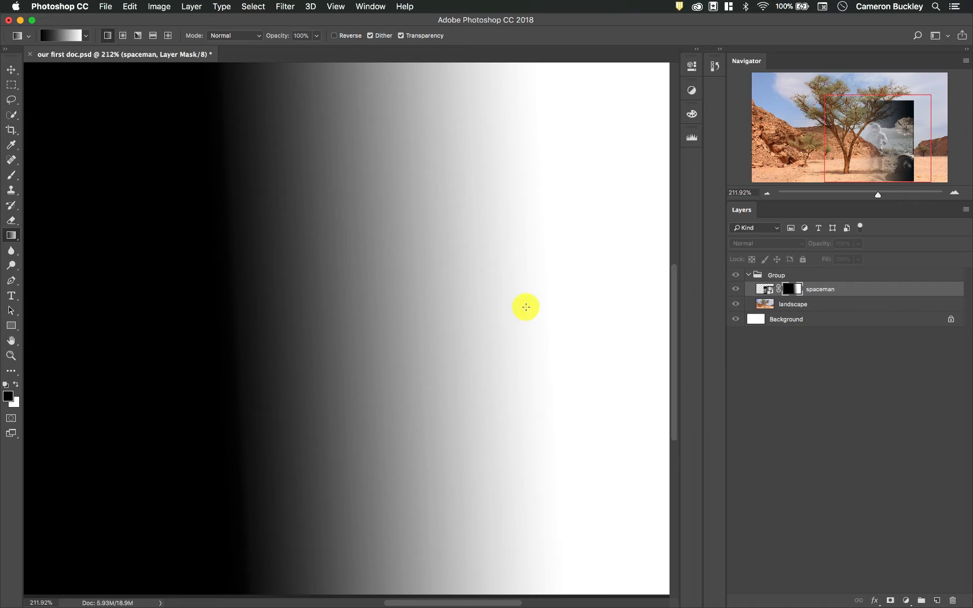
click(760, 290)
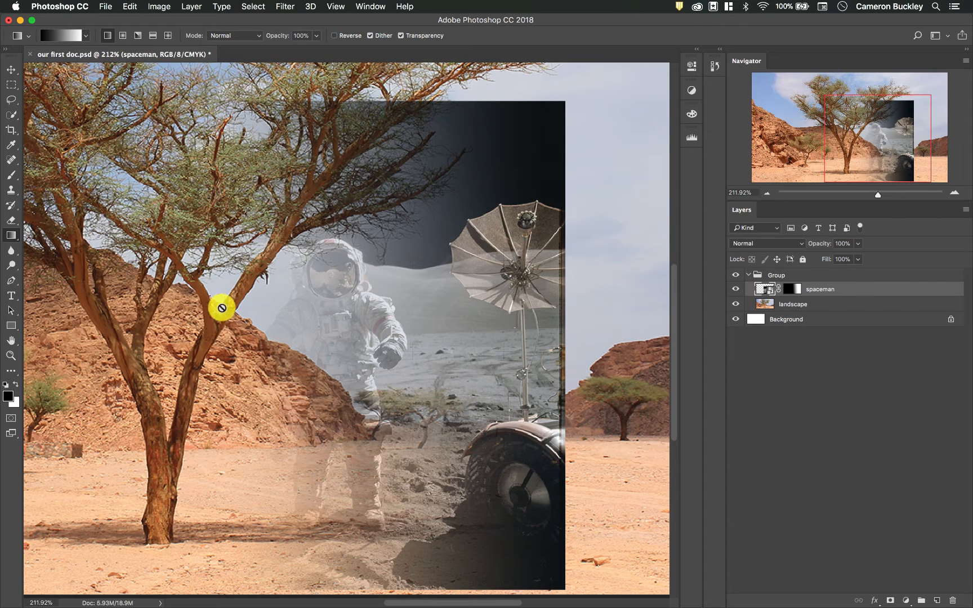
click(8, 242)
click(39, 233)
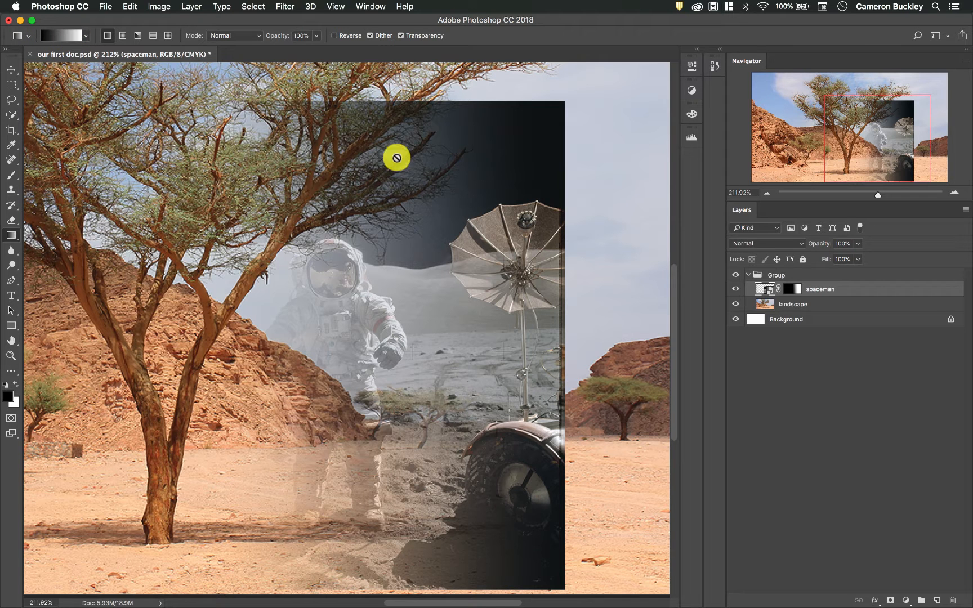
right_click(798, 291)
click(798, 290)
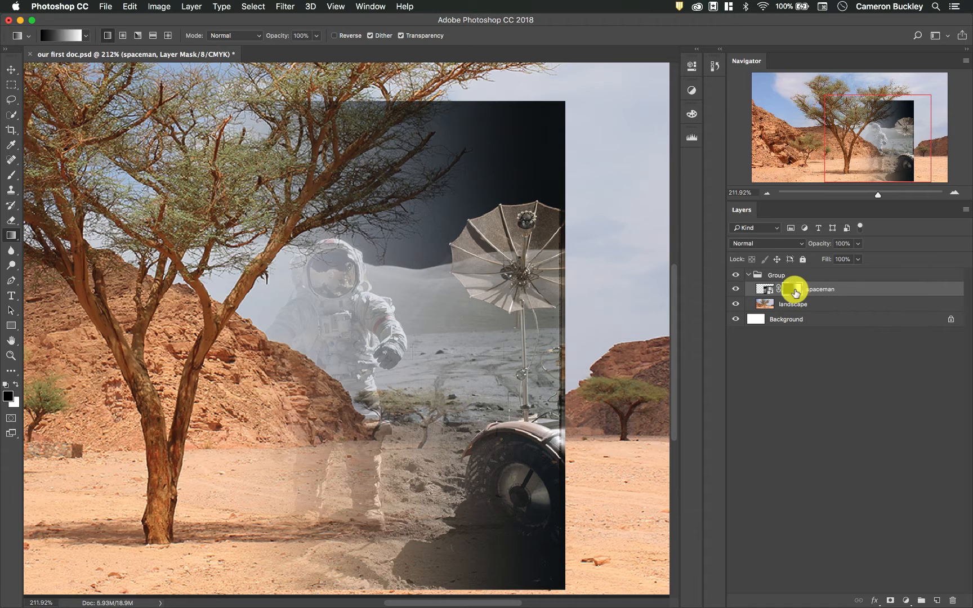
alt+click(796, 291)
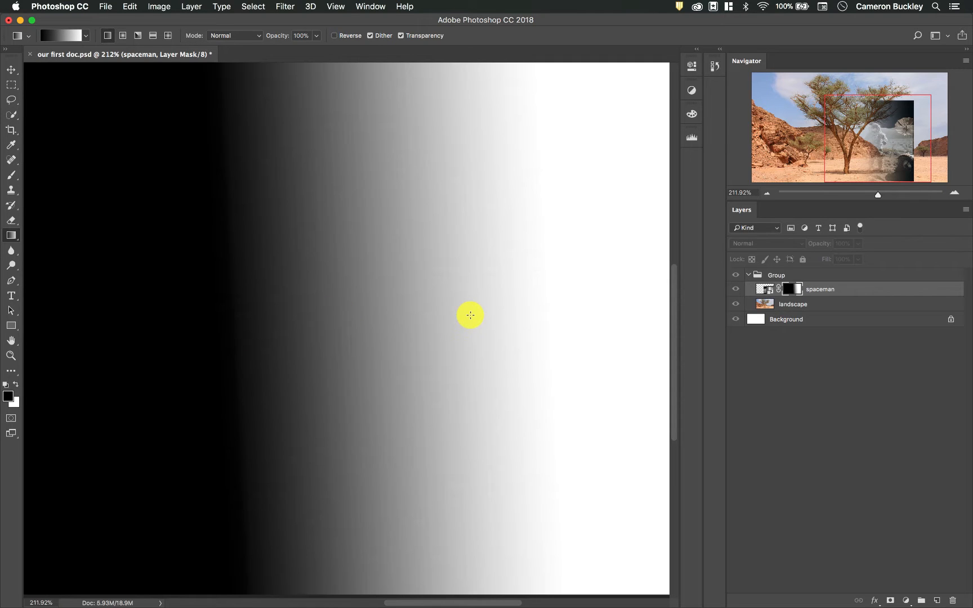
click(766, 289)
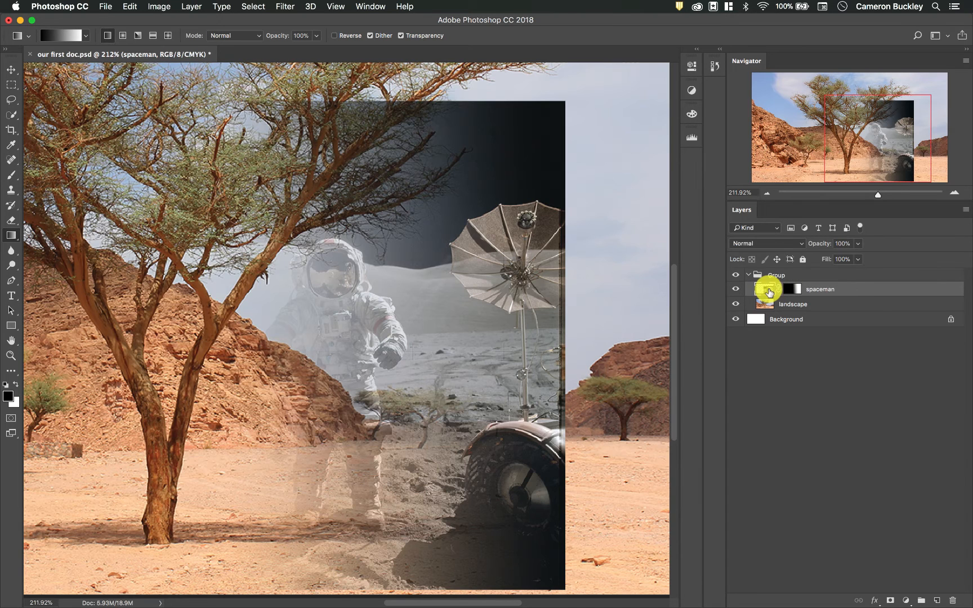
drag(857, 258, 883, 252)
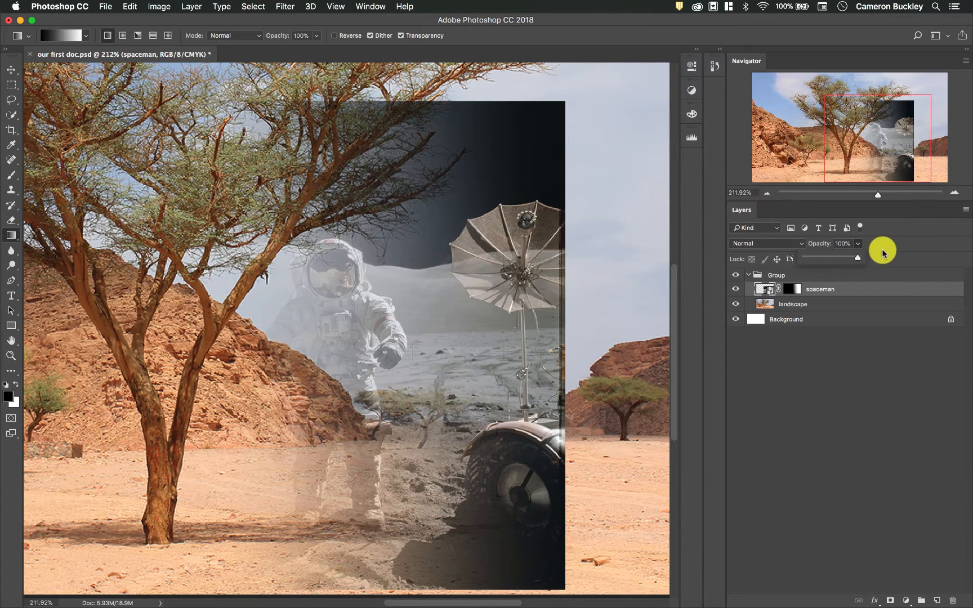